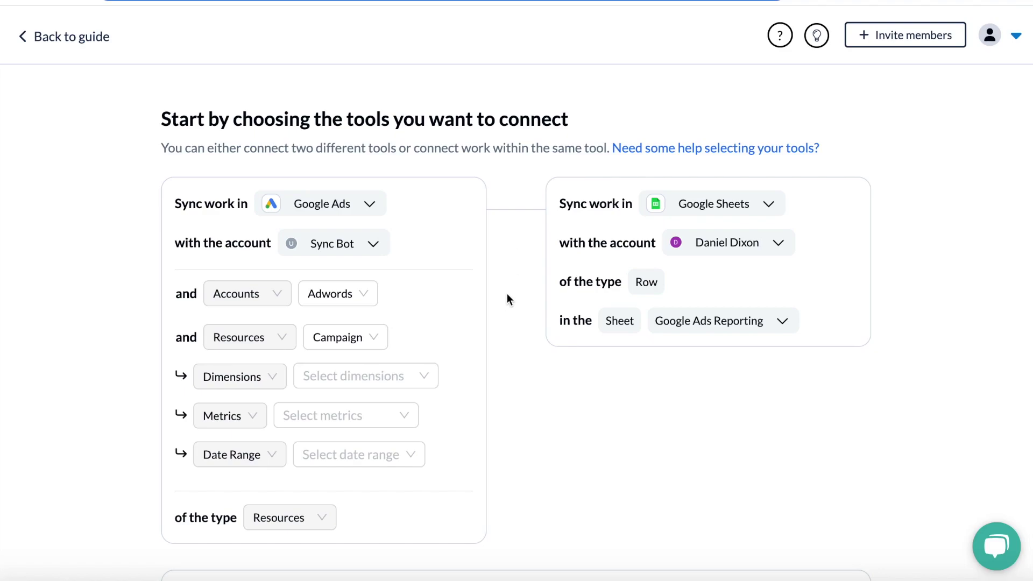
Step: Open the Google Ads resource type list to choose the Campaign resource
{"action": "left_click", "coordinate": [372, 340]}
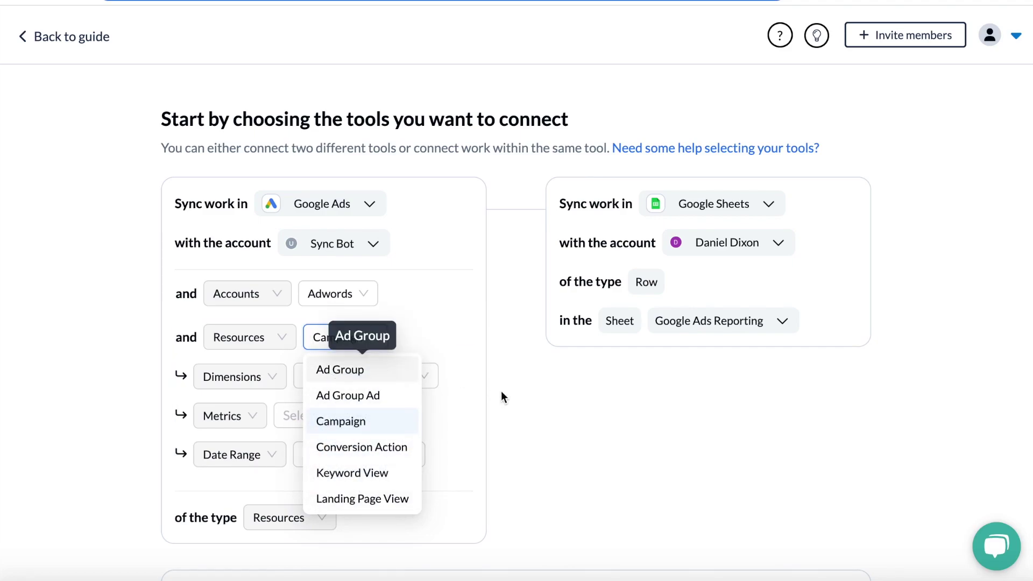
Step: Keep Campaign and add dimensions Ad Network Type, Campaign Status and Campaign Name
{"action": "left_click", "coordinate": [519, 401]}
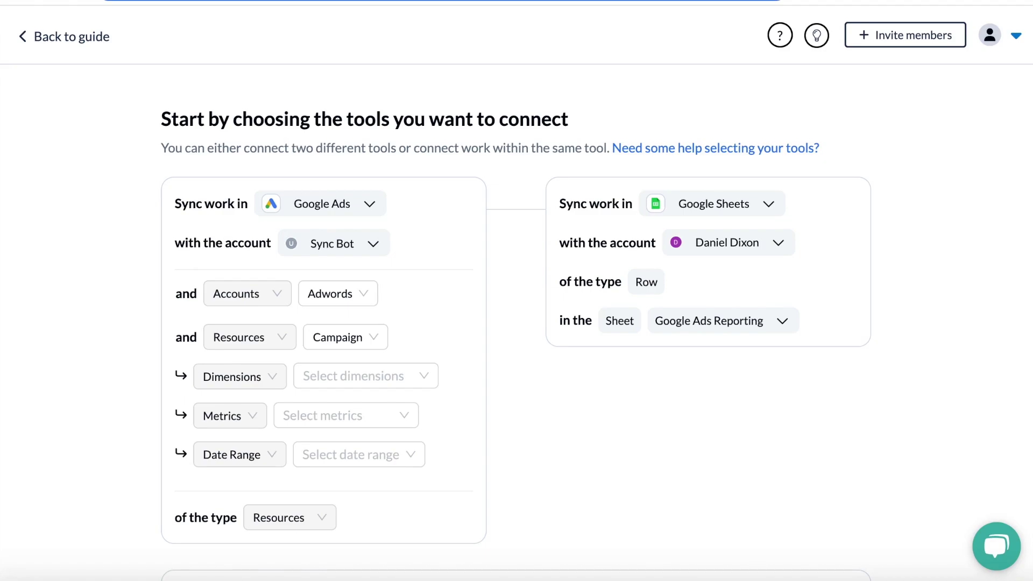
{"action": "left_click", "coordinate": [357, 373]}
{"action": "type", "text": "ad ne"}
{"action": "key", "text": "Return"}
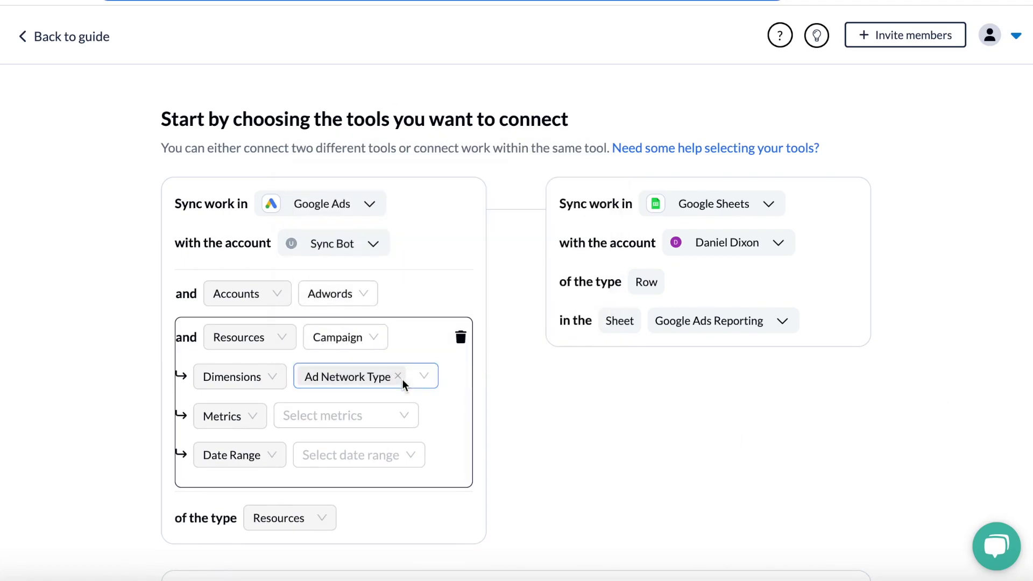
{"action": "type", "text": "campaign st"}
{"action": "left_click", "coordinate": [410, 345]}
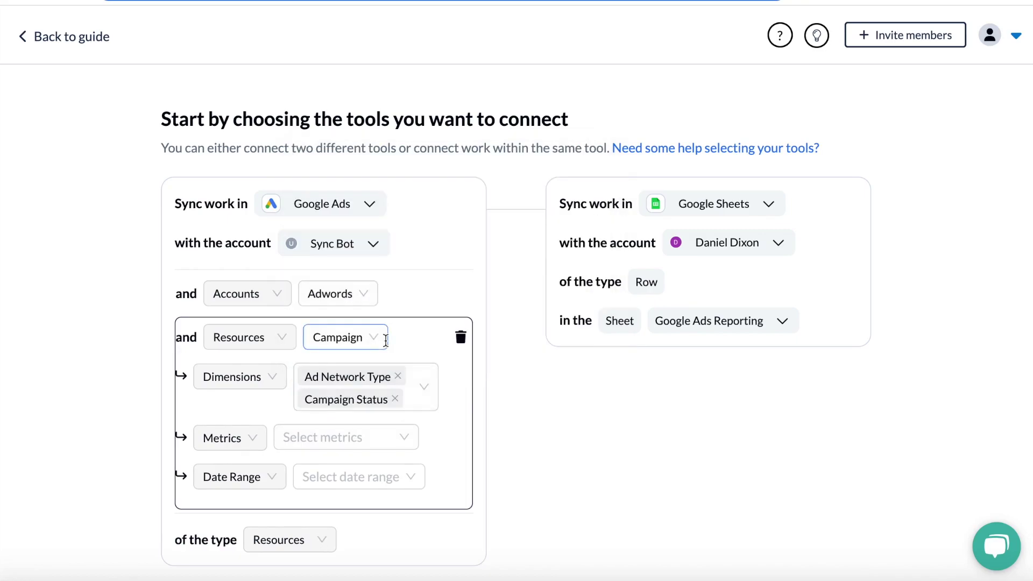
{"action": "type", "text": "campaign na"}
{"action": "key", "text": "Return"}
Step: Add the metrics Clicks, Ctr and Average Cpc
{"action": "left_click", "coordinate": [345, 460]}
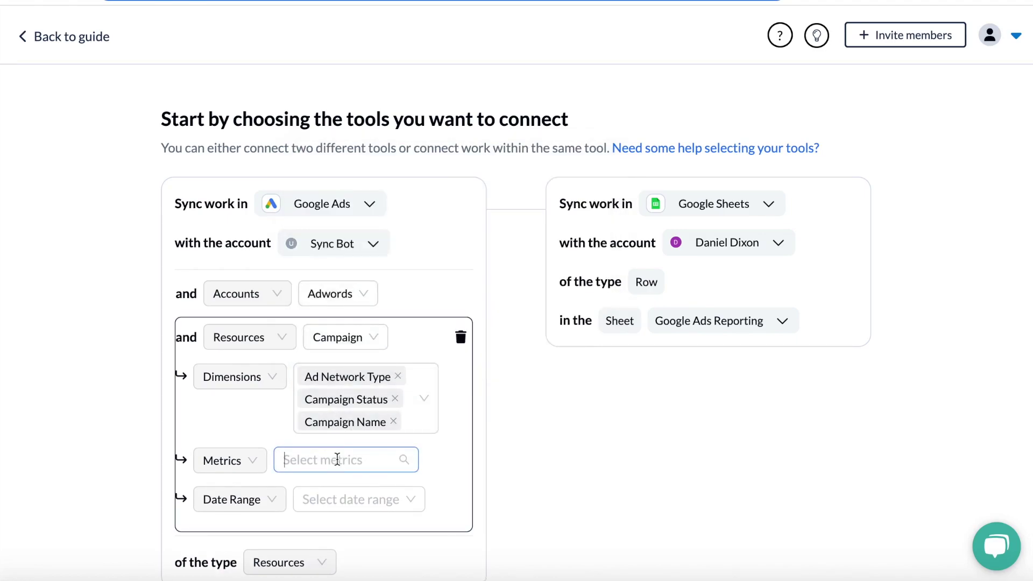
{"action": "type", "text": "clicks"}
{"action": "left_click", "coordinate": [329, 300]}
{"action": "type", "text": "ctr"}
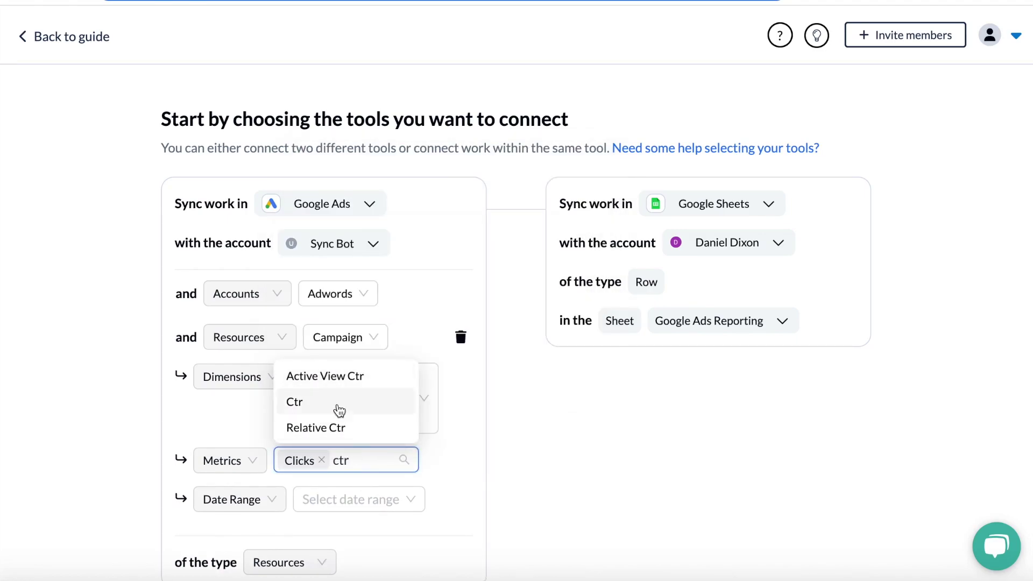
{"action": "left_click", "coordinate": [336, 407]}
{"action": "type", "text": "cpc"}
{"action": "left_click", "coordinate": [353, 432]}
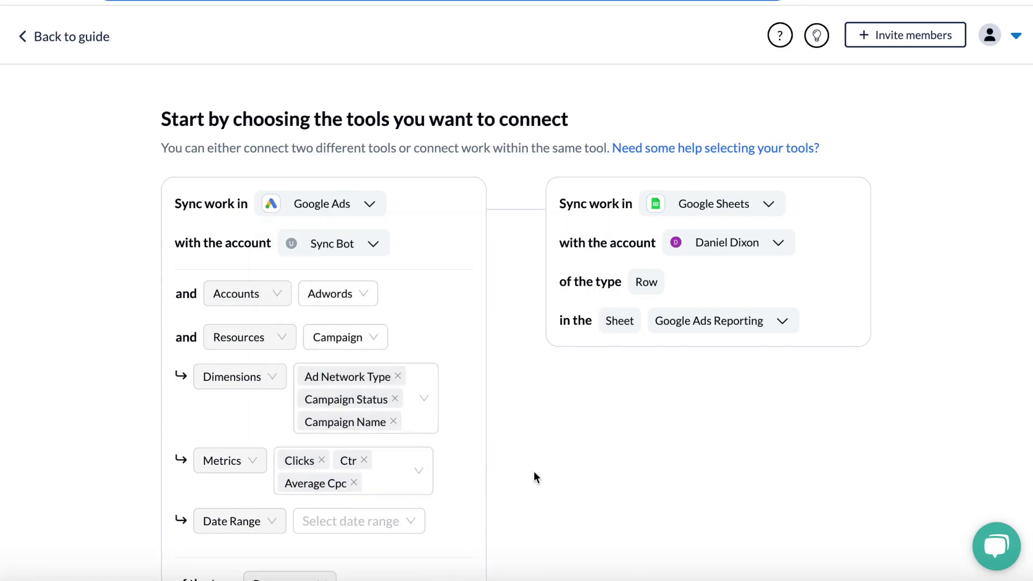
Step: Set the date range to Last 30 Days
{"action": "scroll", "coordinate": [495, 471], "scroll_direction": "down", "scroll_amount": 1}
{"action": "left_click", "coordinate": [400, 471]}
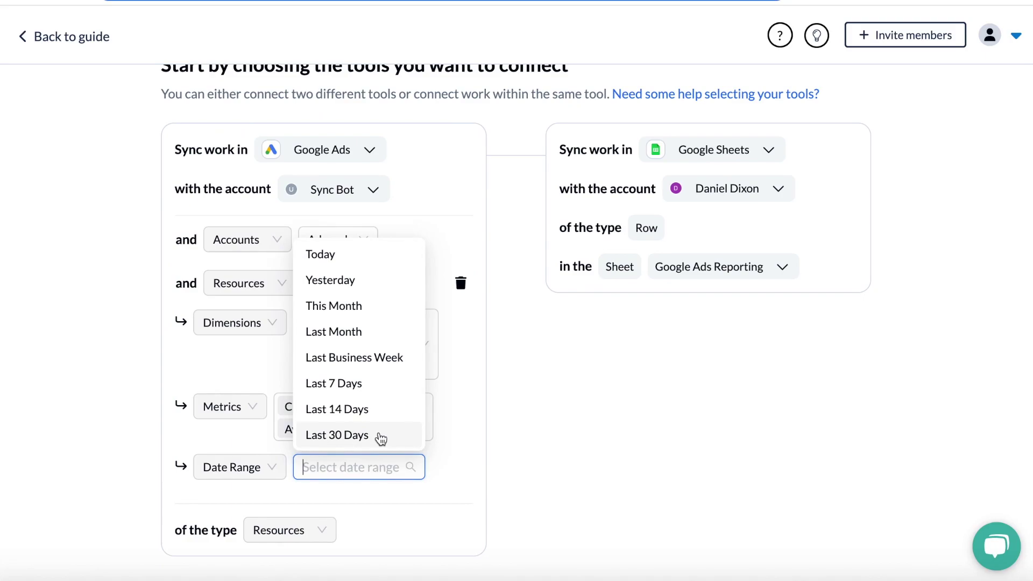
{"action": "left_click", "coordinate": [380, 436]}
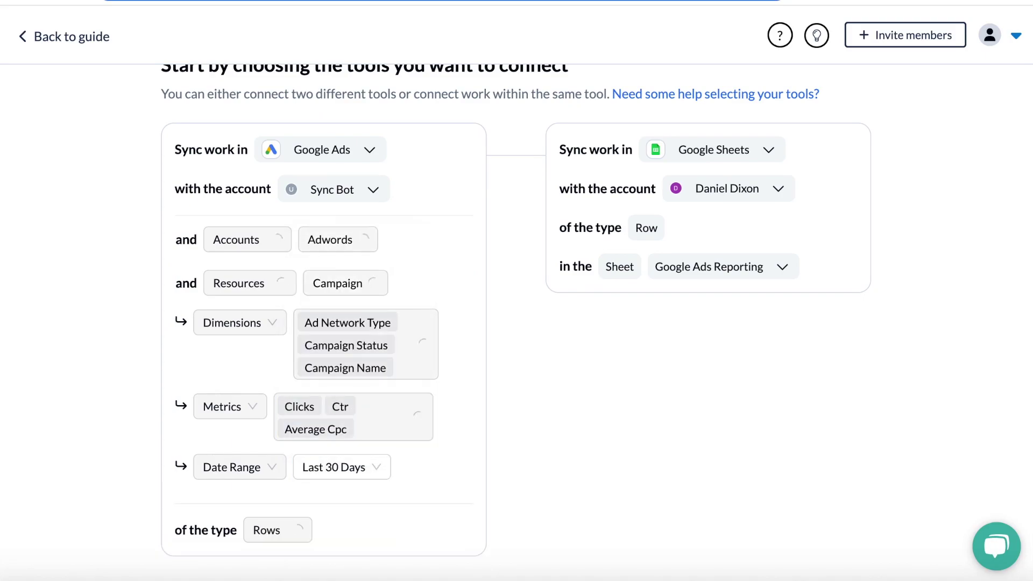
{"action": "scroll", "coordinate": [789, 362], "scroll_direction": "up", "scroll_amount": 1}
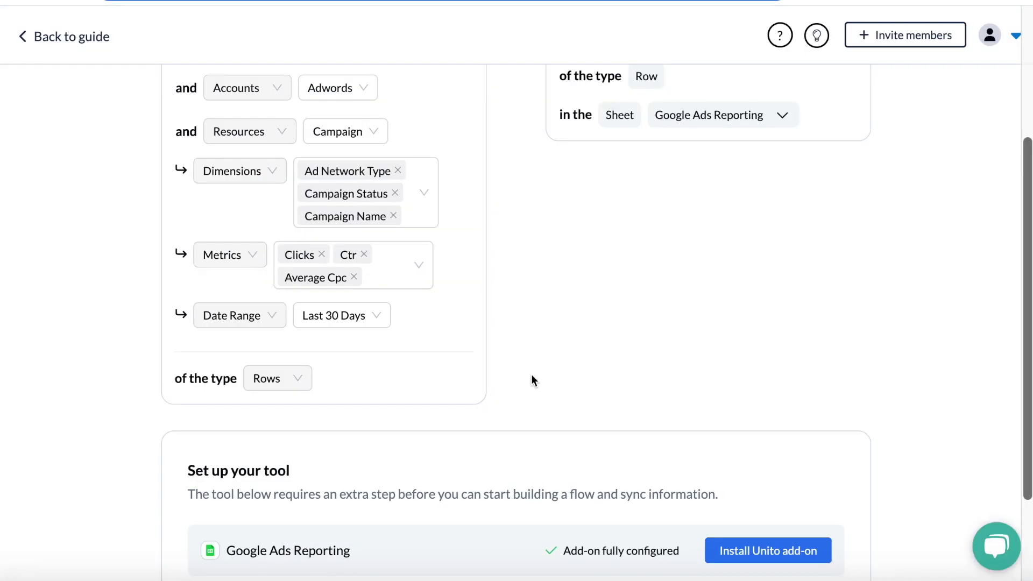
Step: Confirm the connected tools and continue to the row-sync rules page
{"action": "scroll", "coordinate": [532, 373], "scroll_direction": "down", "scroll_amount": 2}
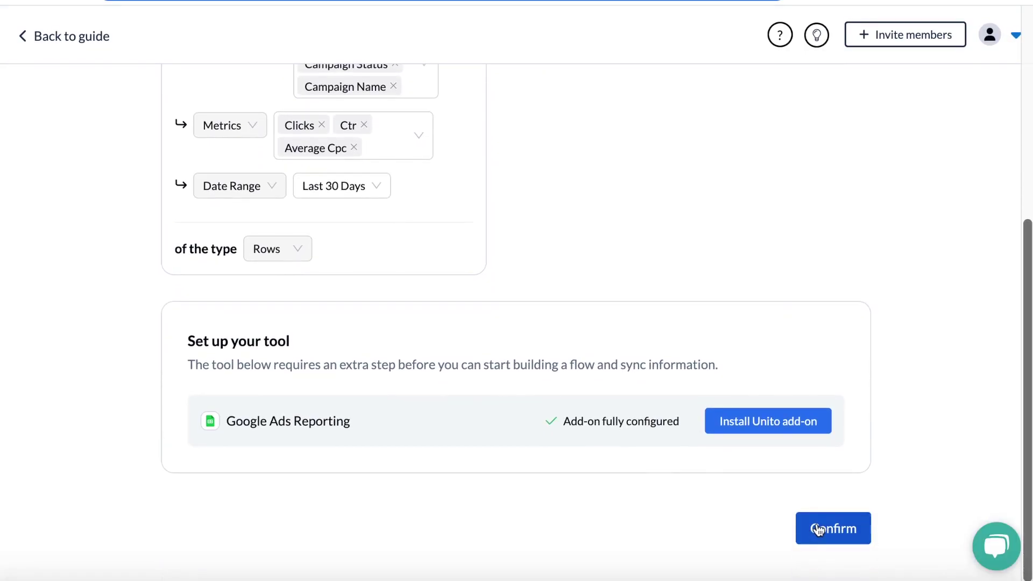
{"action": "left_click", "coordinate": [819, 533]}
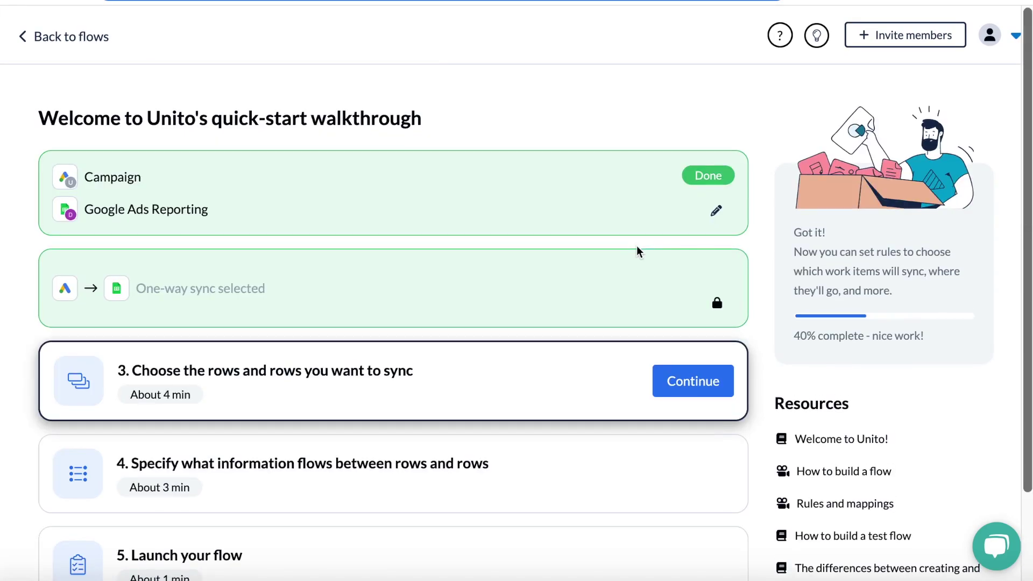
{"action": "scroll", "coordinate": [637, 245], "scroll_direction": "down", "scroll_amount": 1}
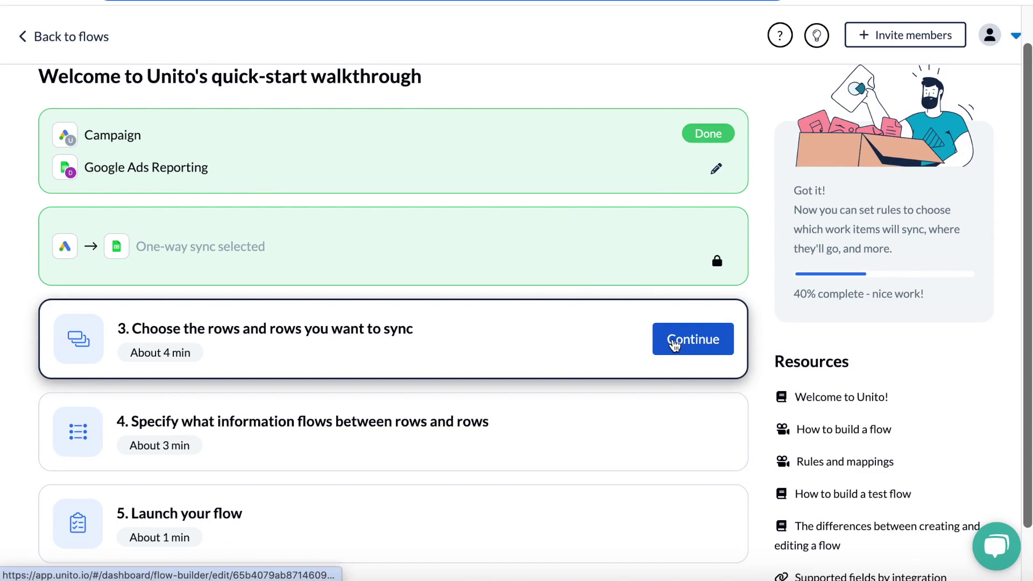
{"action": "left_click", "coordinate": [675, 345]}
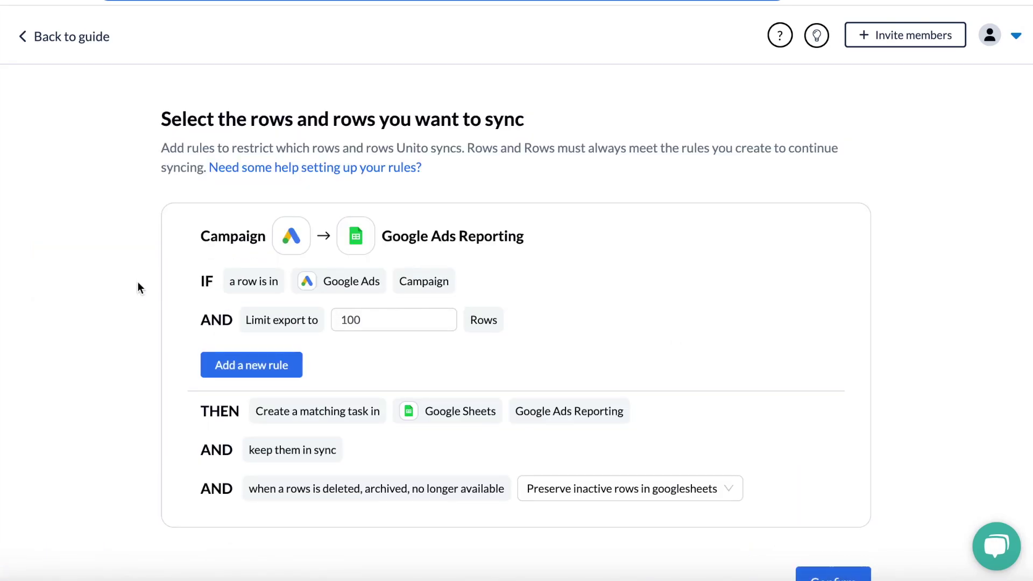
Step: Raise the exported-row limit to 1000 and add a rule: Campaign Status is ENABLED
{"action": "scroll", "coordinate": [137, 282], "scroll_direction": "down", "scroll_amount": 1}
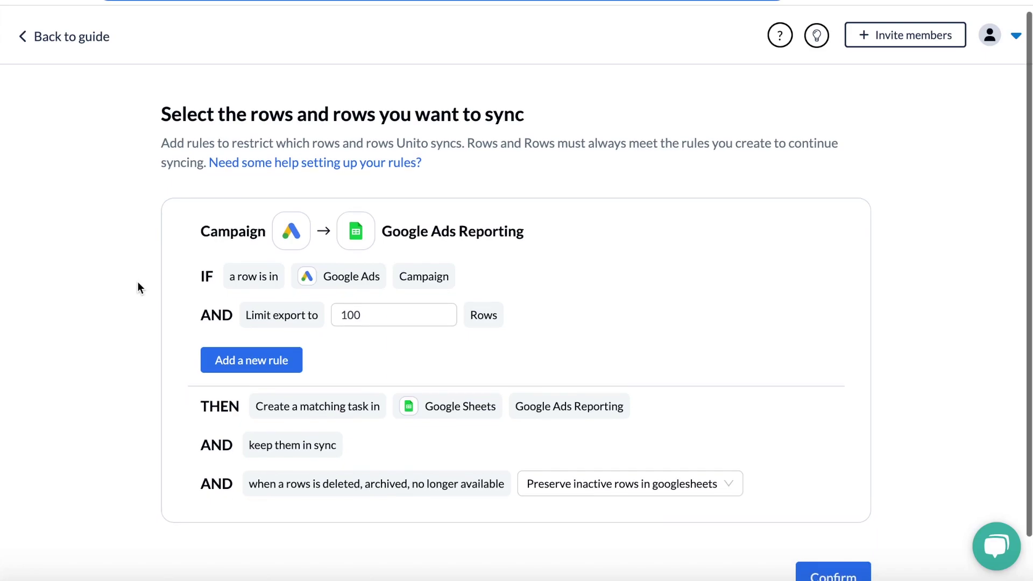
{"action": "left_click", "coordinate": [385, 287]}
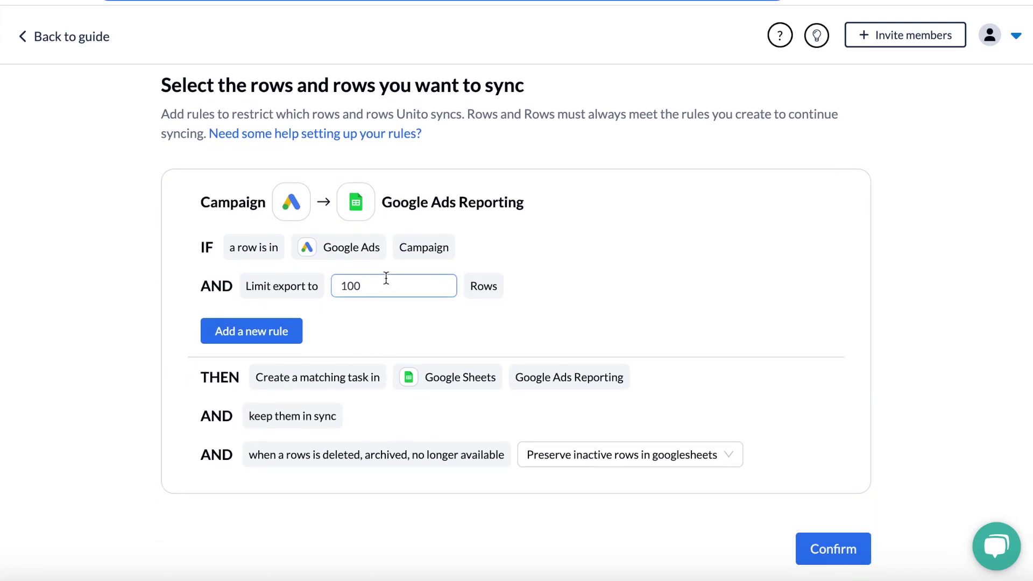
{"action": "type", "text": "0"}
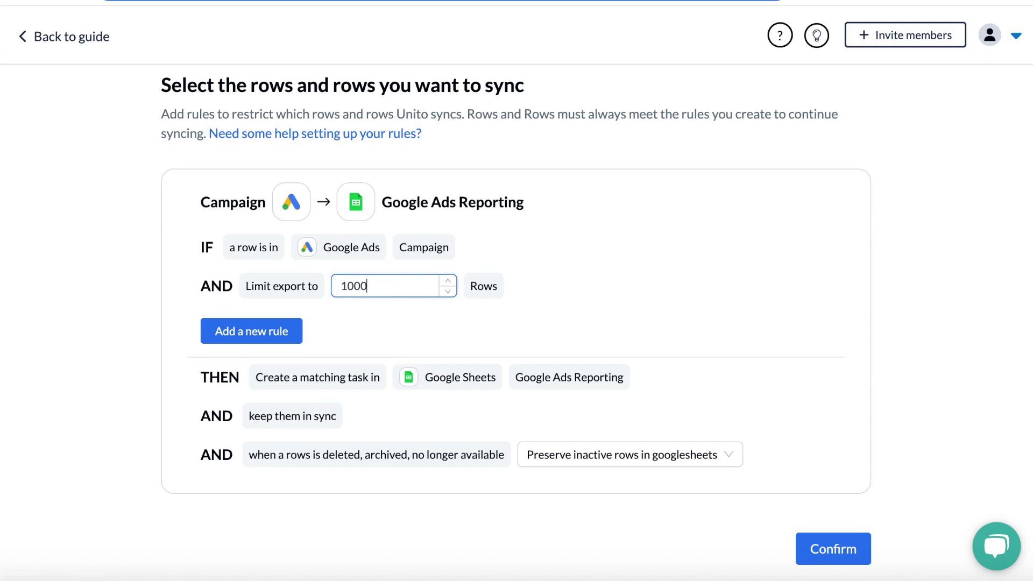
{"action": "left_click", "coordinate": [249, 337]}
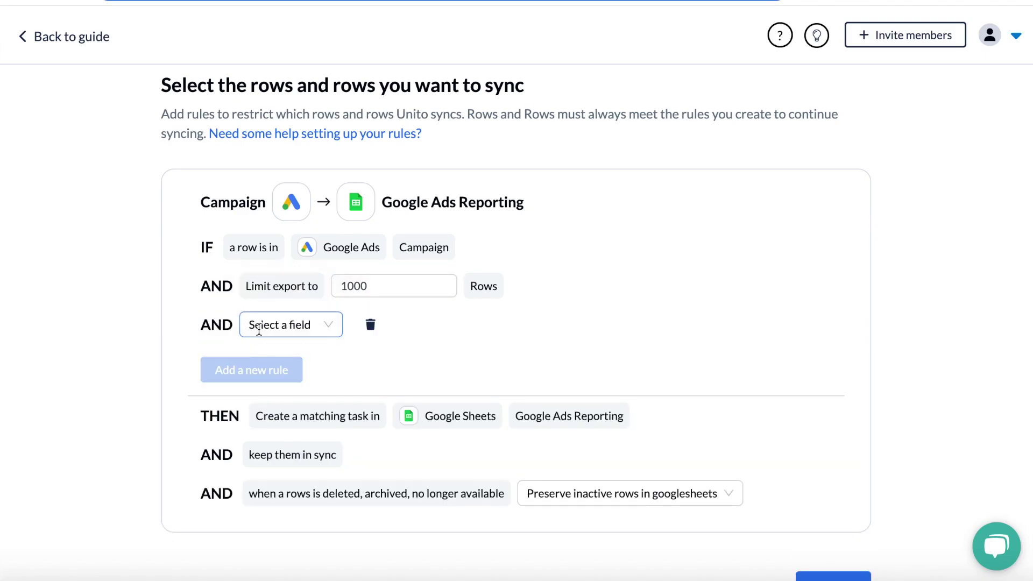
{"action": "left_click", "coordinate": [264, 327]}
{"action": "left_click", "coordinate": [279, 411]}
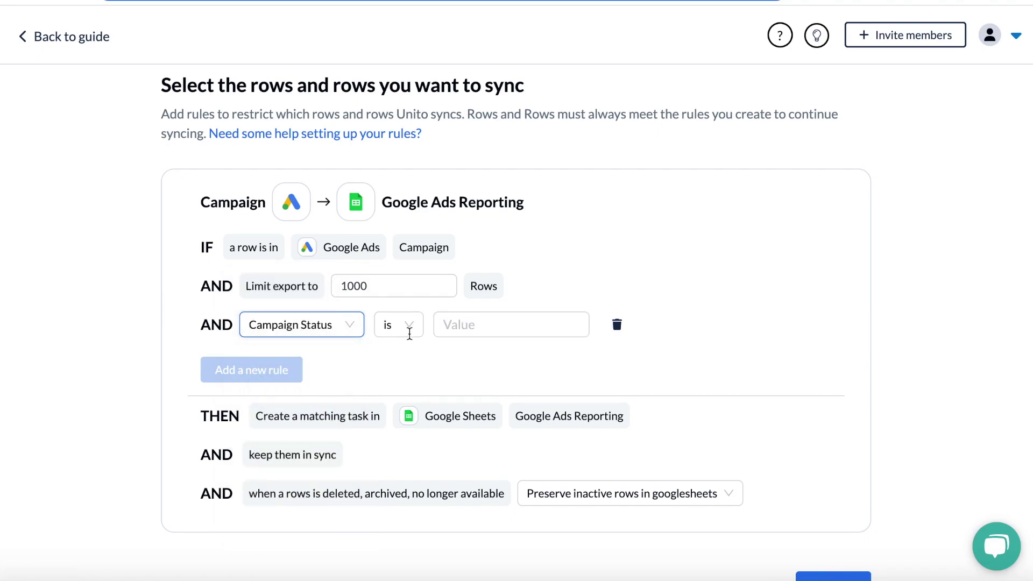
{"action": "left_click", "coordinate": [486, 322]}
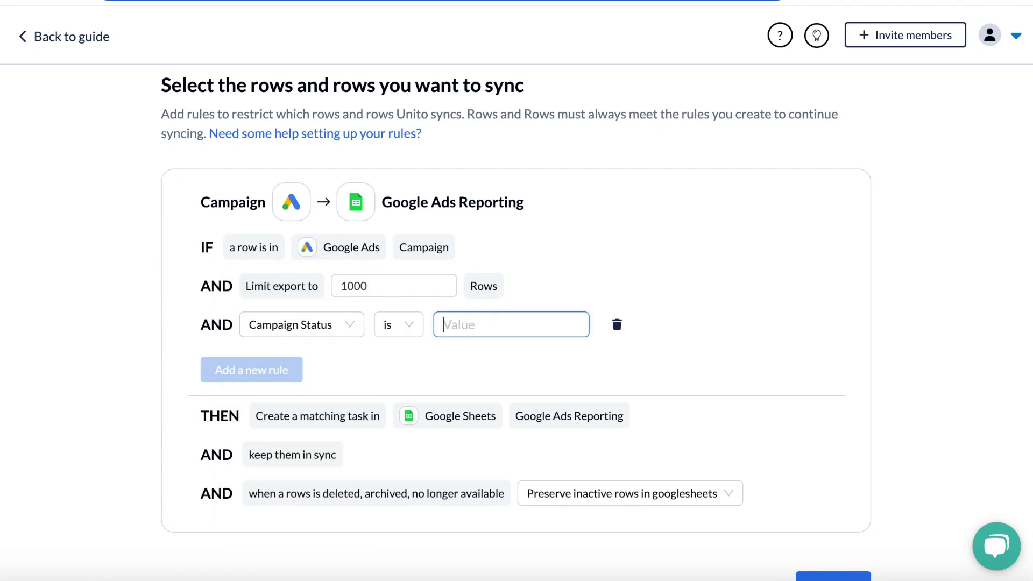
{"action": "type", "text": "ENABLED"}
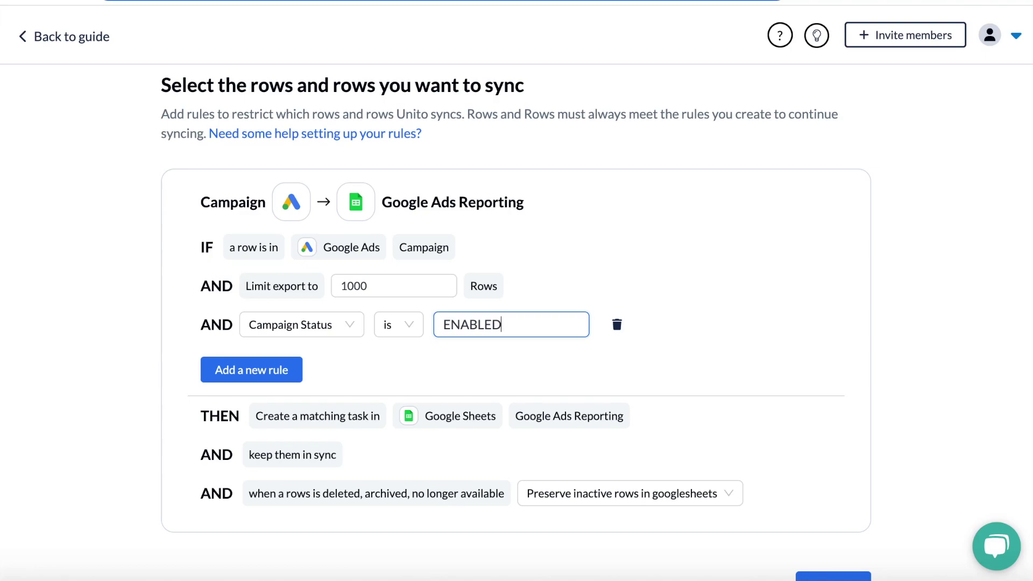
{"action": "left_click", "coordinate": [106, 273]}
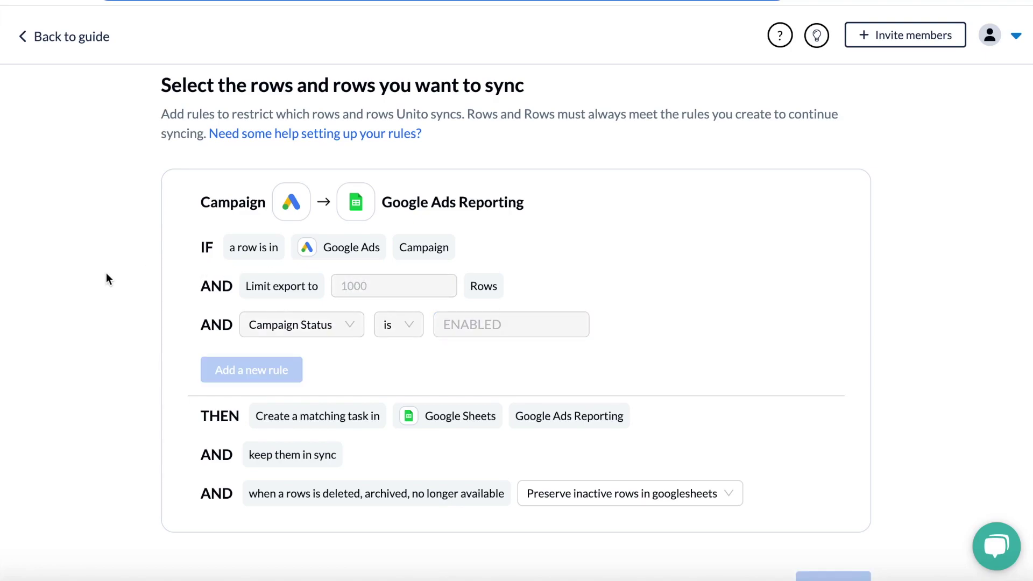
Step: Remove inactive rows from Google Sheets and confirm the sync rules
{"action": "scroll", "coordinate": [105, 273], "scroll_direction": "down", "scroll_amount": 1}
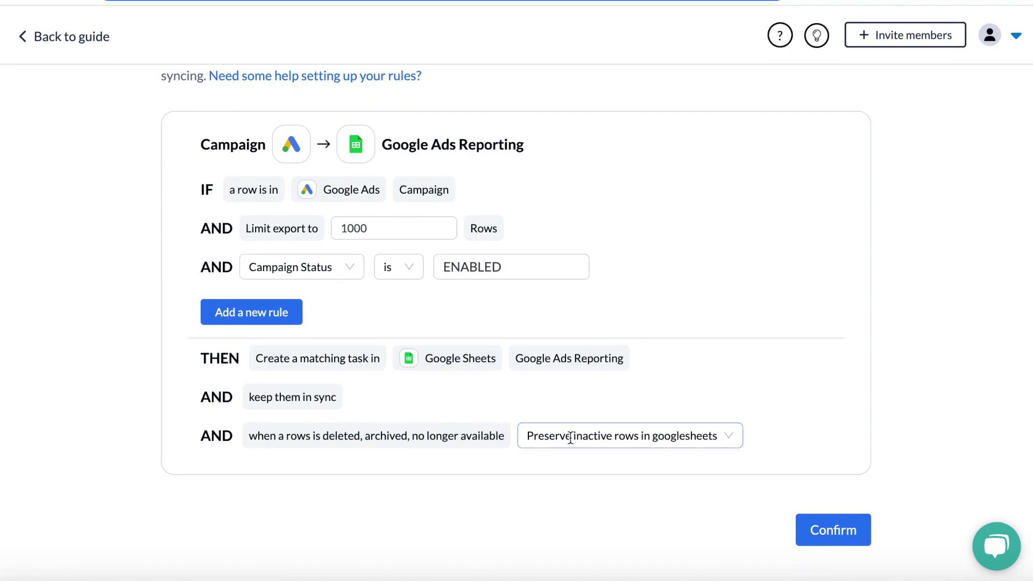
{"action": "left_click", "coordinate": [573, 436]}
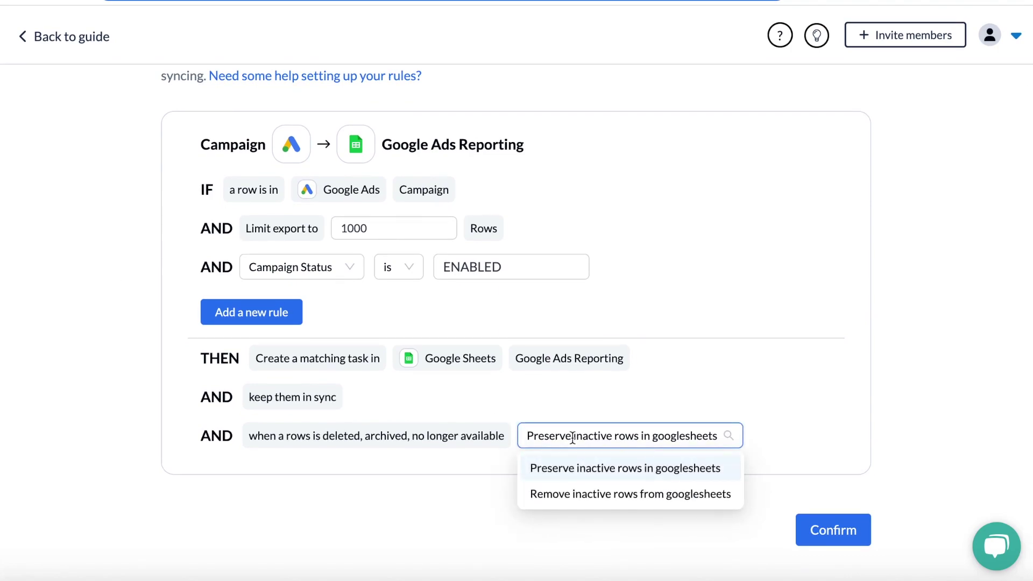
{"action": "left_click", "coordinate": [565, 494]}
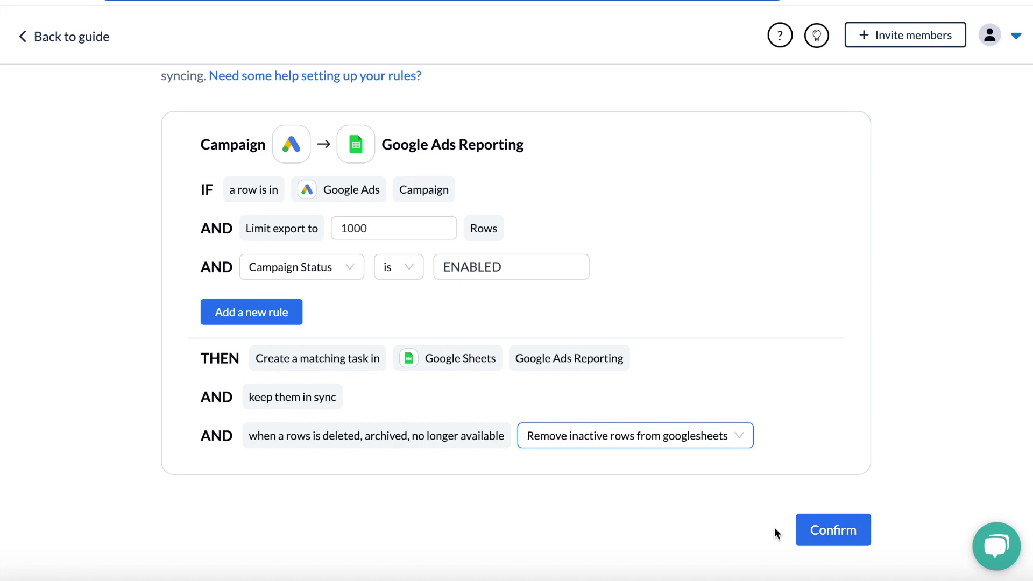
{"action": "left_click", "coordinate": [834, 529]}
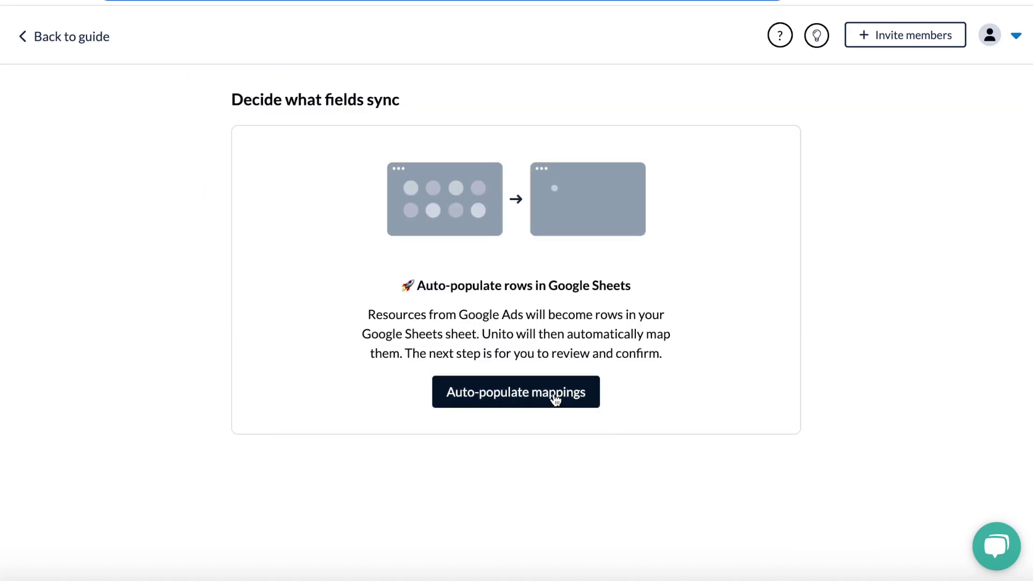
Step: Auto-populate the field mappings and verify the Average Cpc, Clicks and Campaign Name sheet headers
{"action": "left_click", "coordinate": [555, 397]}
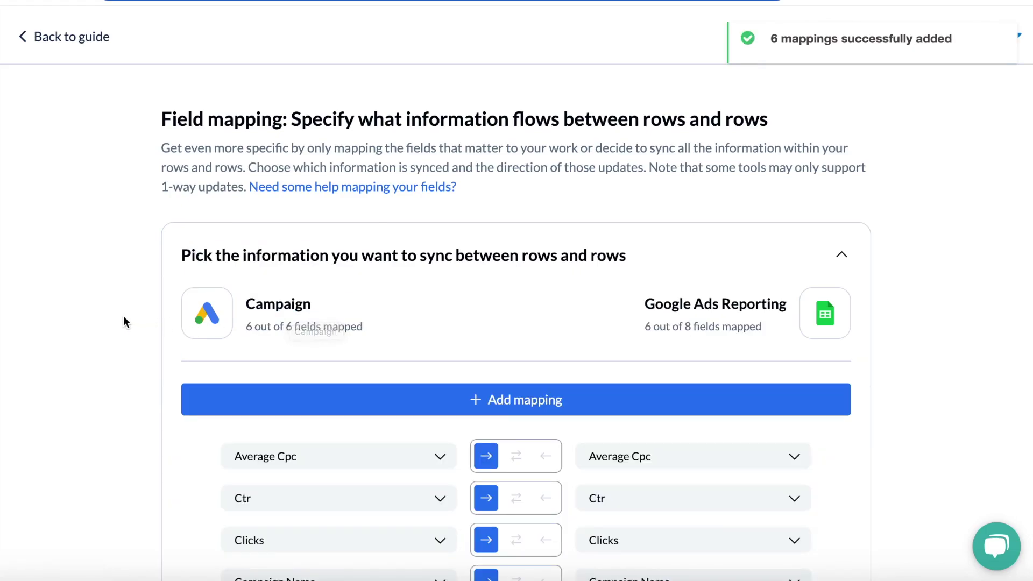
{"action": "scroll", "coordinate": [123, 315], "scroll_direction": "down", "scroll_amount": 4}
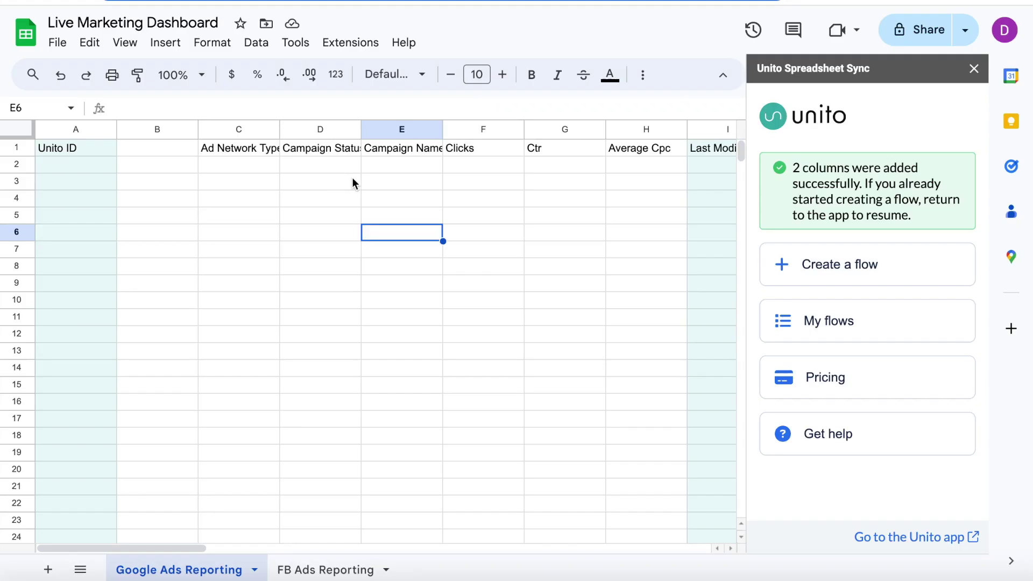
{"action": "scroll", "coordinate": [352, 177], "scroll_direction": "right", "scroll_amount": 1}
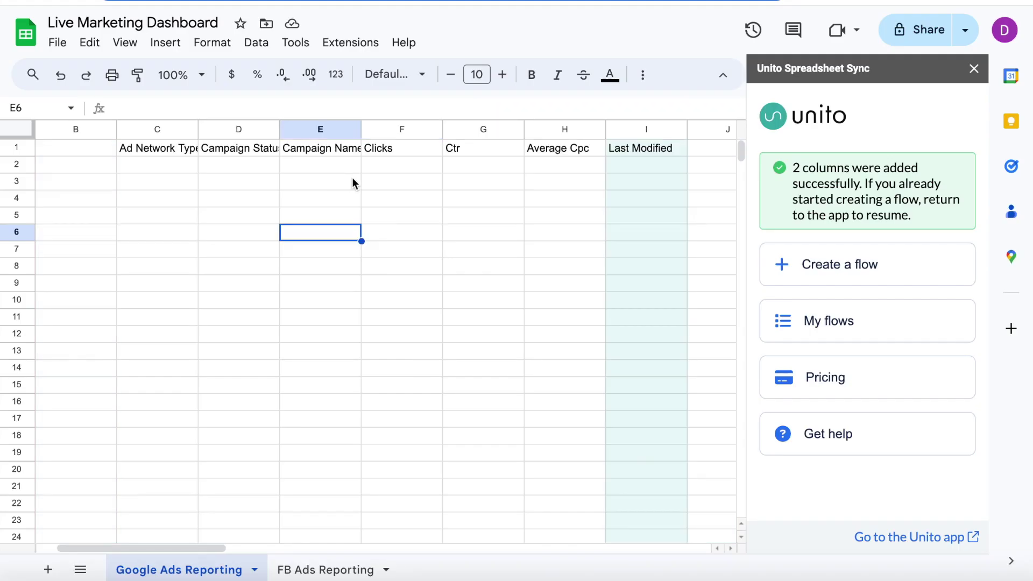
{"action": "left_click", "coordinate": [521, 153]}
{"action": "left_click", "coordinate": [373, 147]}
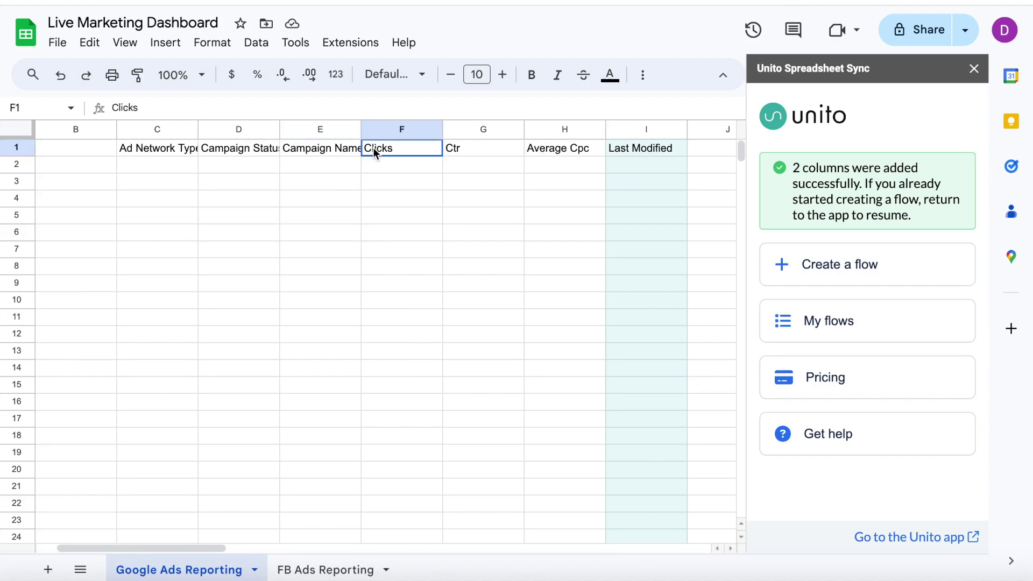
{"action": "left_click", "coordinate": [293, 154]}
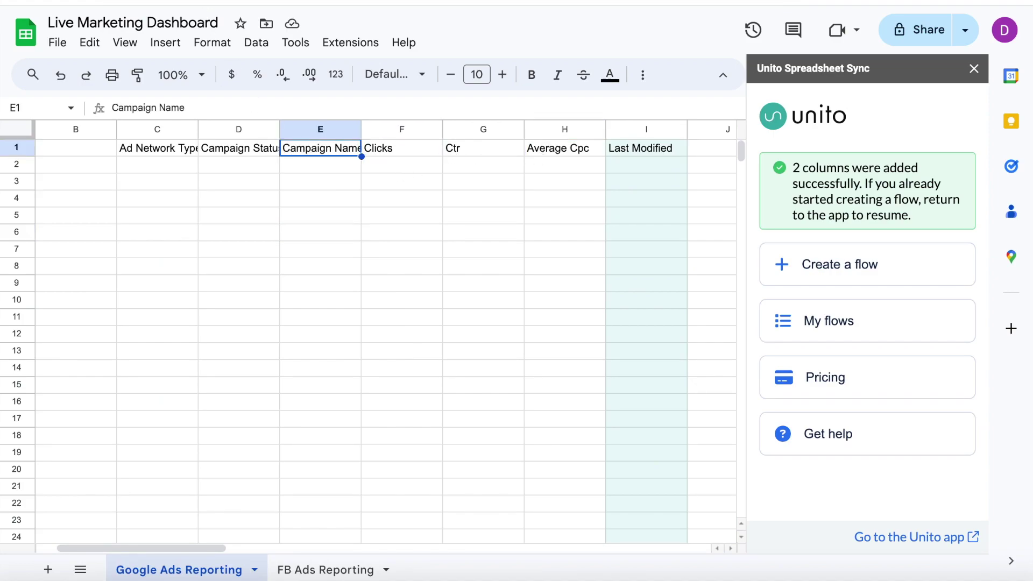
{"action": "left_click", "coordinate": [166, 12]}
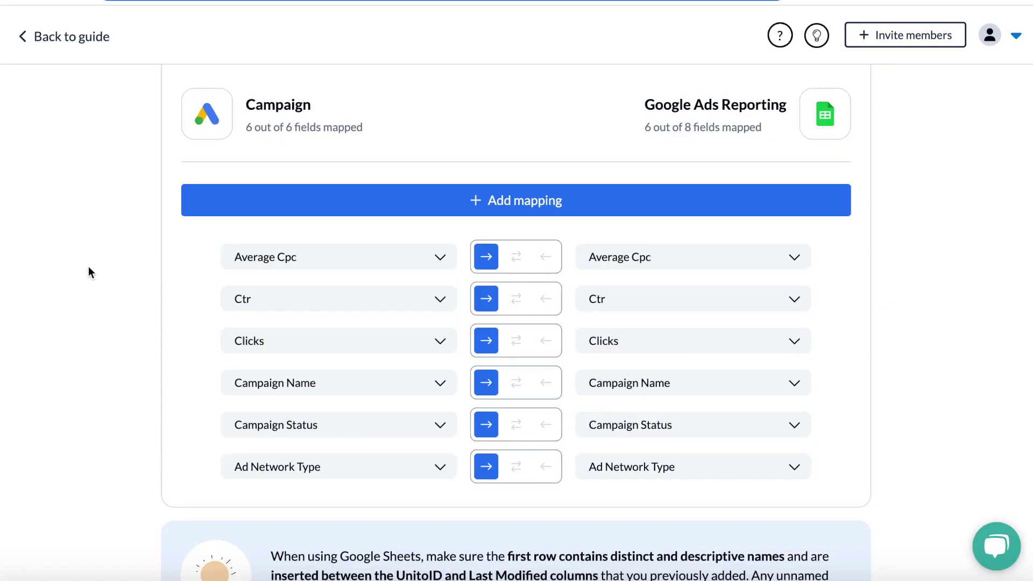
Step: Confirm the field mappings and launch the Google Ads to Google Ads Reporting flow
{"action": "scroll", "coordinate": [88, 266], "scroll_direction": "down", "scroll_amount": 3}
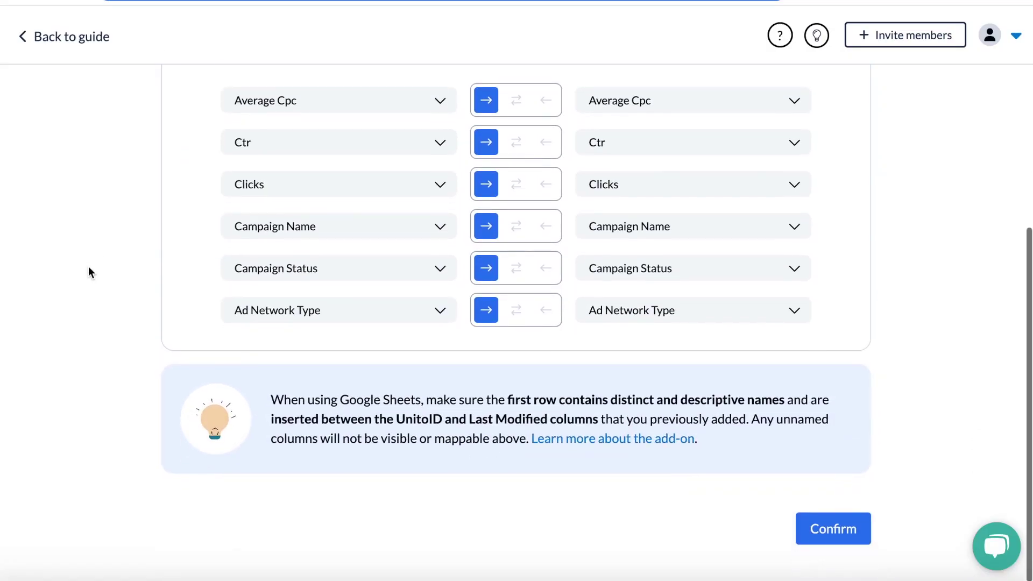
{"action": "left_click", "coordinate": [843, 531]}
{"action": "left_click", "coordinate": [663, 383]}
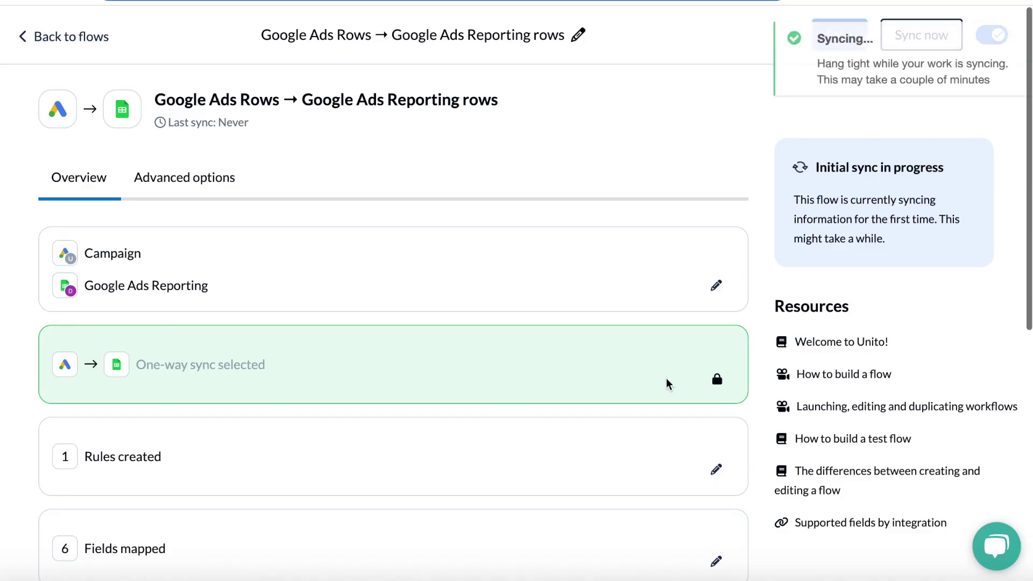